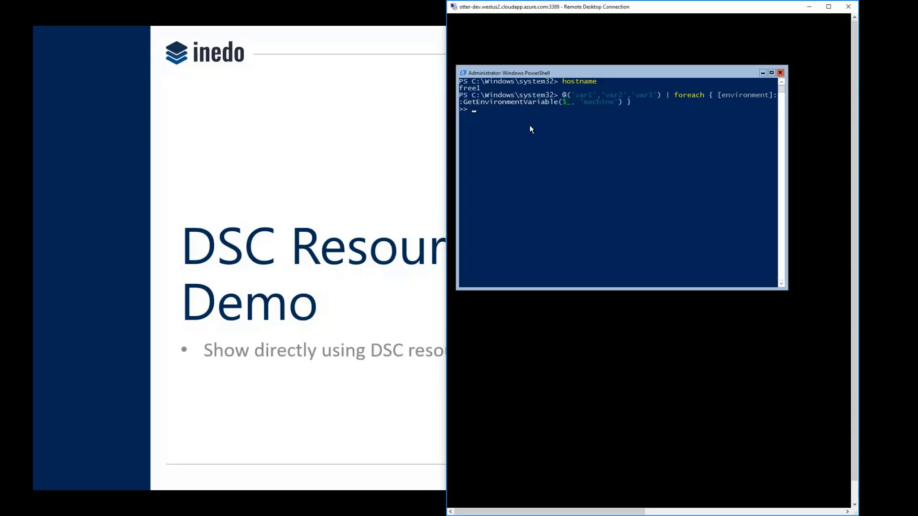
Run the foreach query for machine-level var1–var3, which returns my/path1, my/path2 and my/path3.
key("Return")
left_click(557, 102)
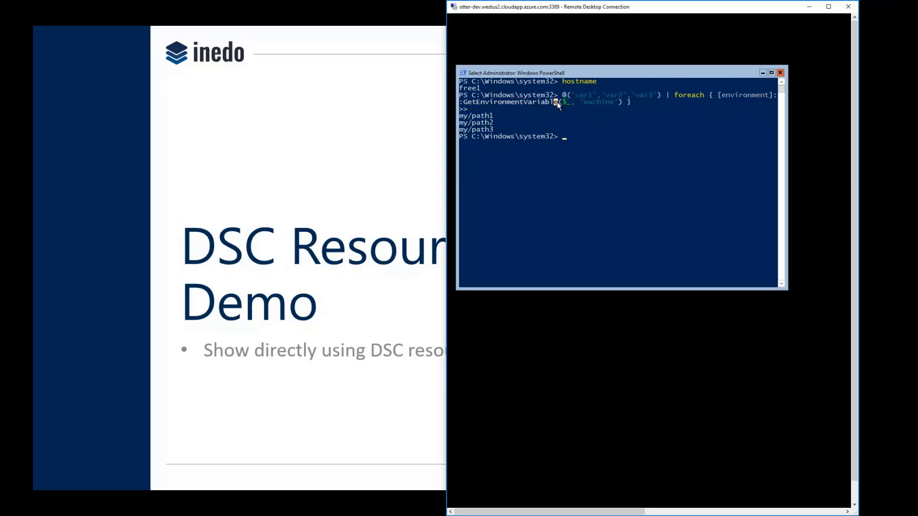
Query [environment]::GetEnvironmentVariable("MyFirstOtterVar","machine"), which returns 'This variable is set on Dev-VM'.
type("[environment]::")
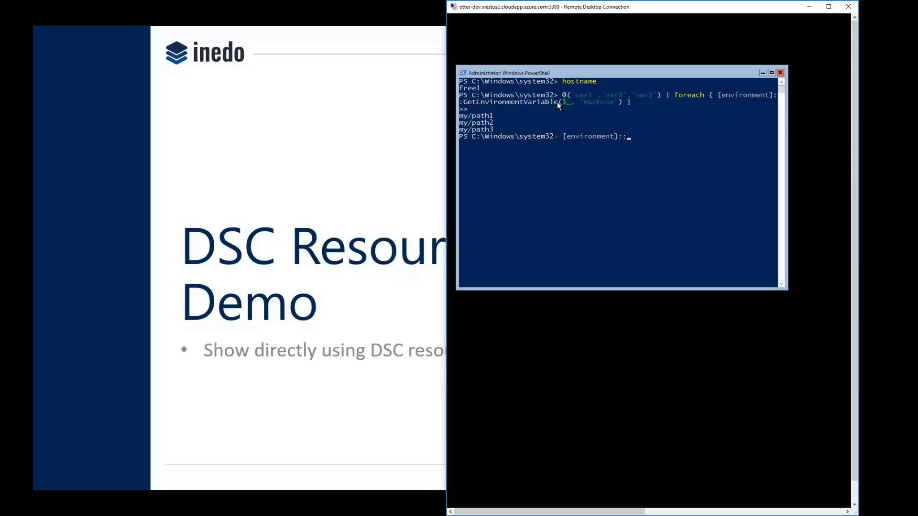
type("Get")
key("Tab")
key("Tab")
type("\"MyFirstOtterVar")
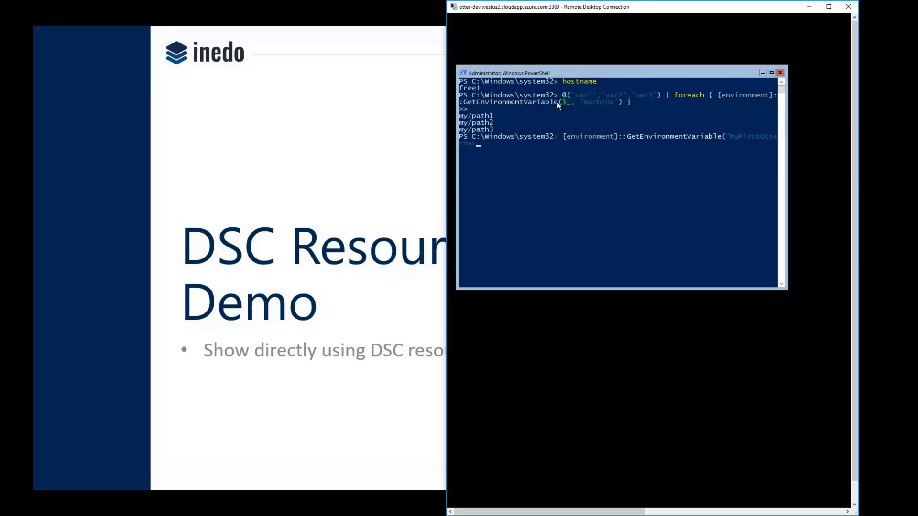
type("\", \"machine\")")
key("Return")
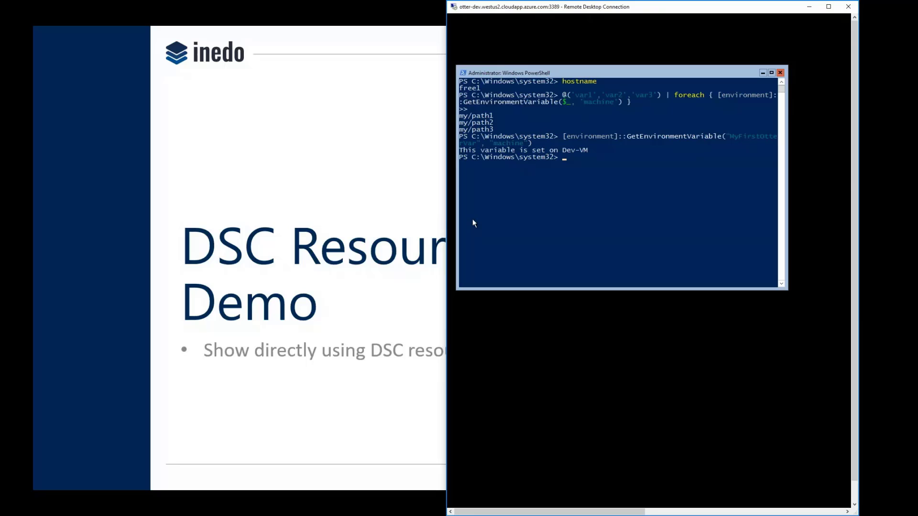
key("alt+Tab")
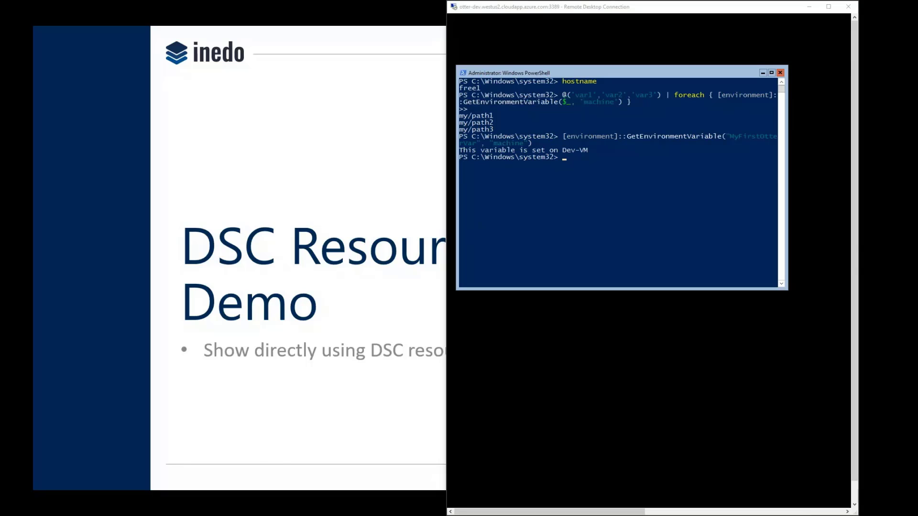
Maximize and zoom the Otter browser, then open SetEnvDSCResource from the Modules list.
key("alt+Tab")
key("super+Up")
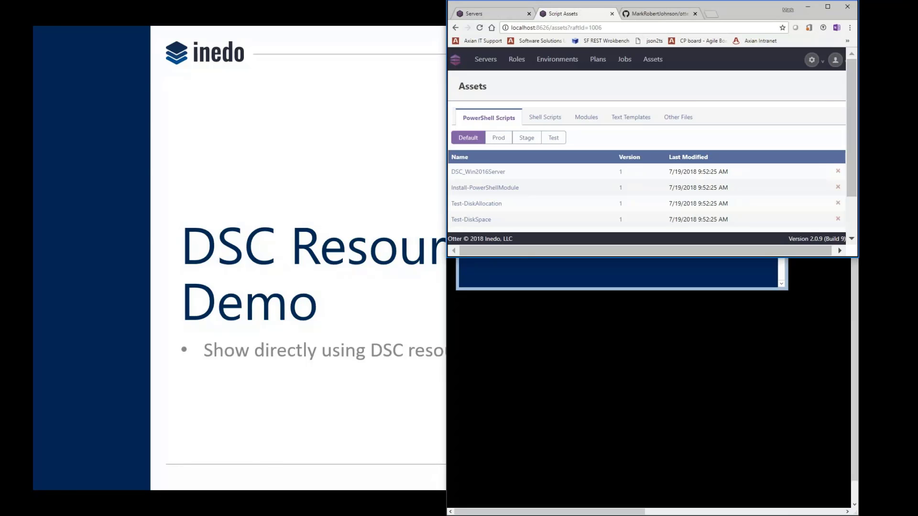
key("super+Up")
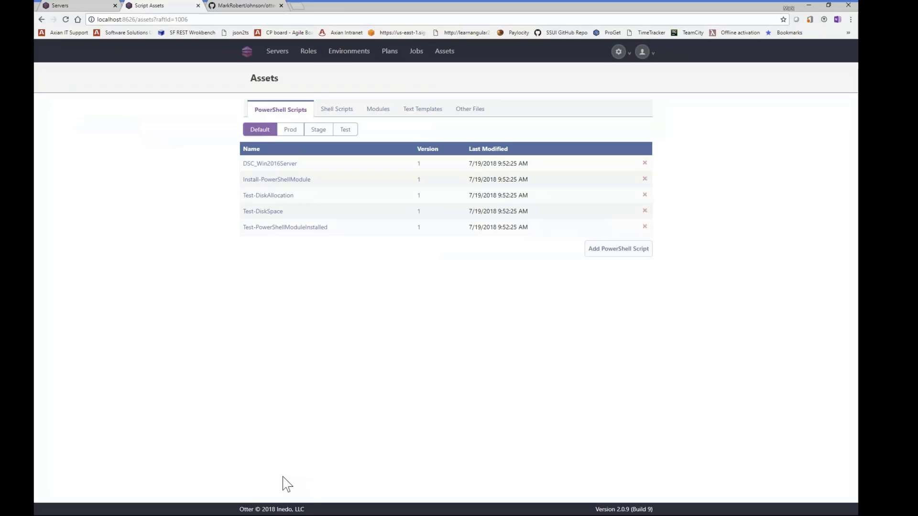
key("ctrl+plus")
key("ctrl+plus")
key("ctrl+plus")
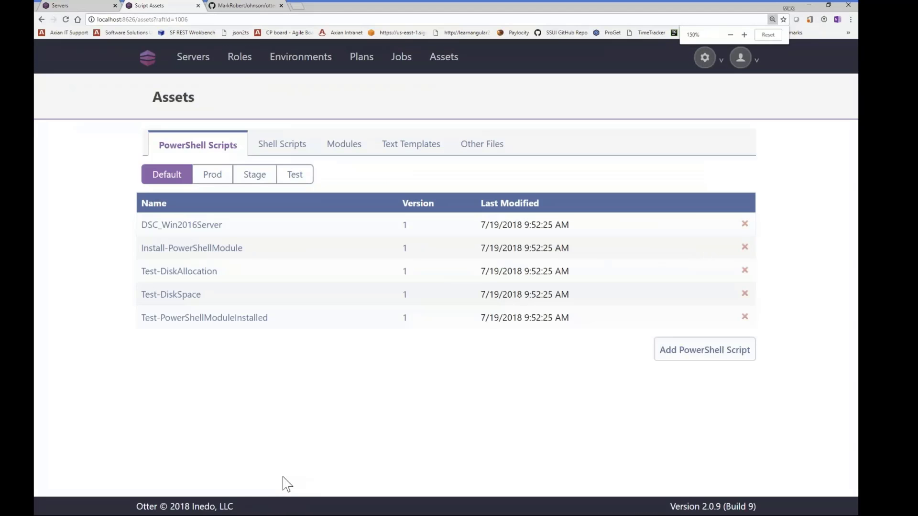
left_click(349, 151)
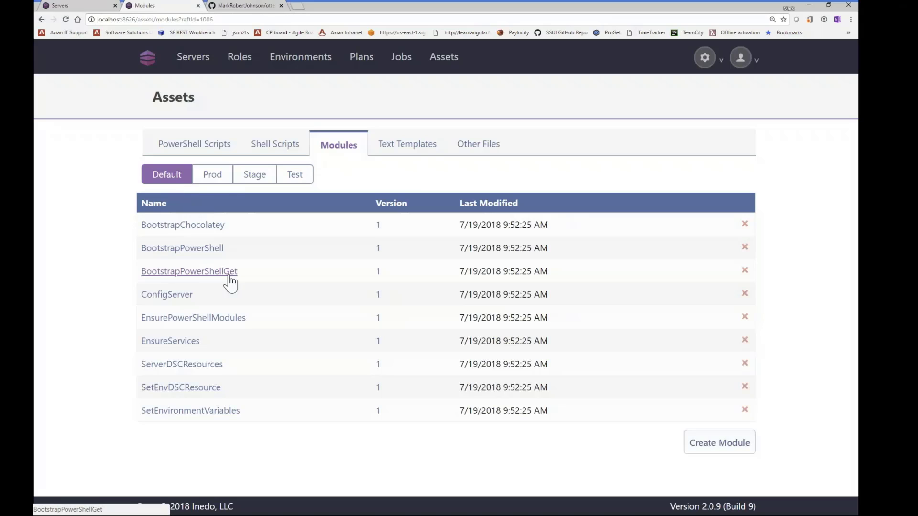
left_click(190, 389)
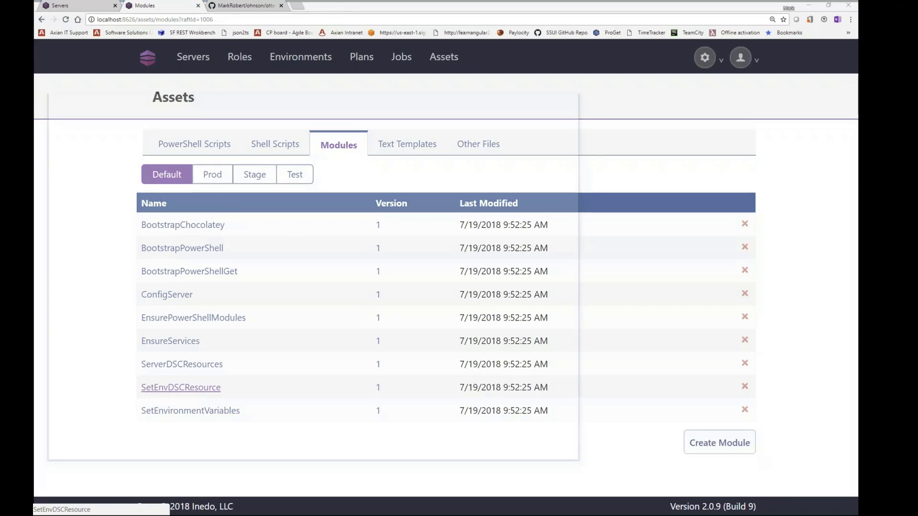
left_click_drag(281, 99, 318, 85)
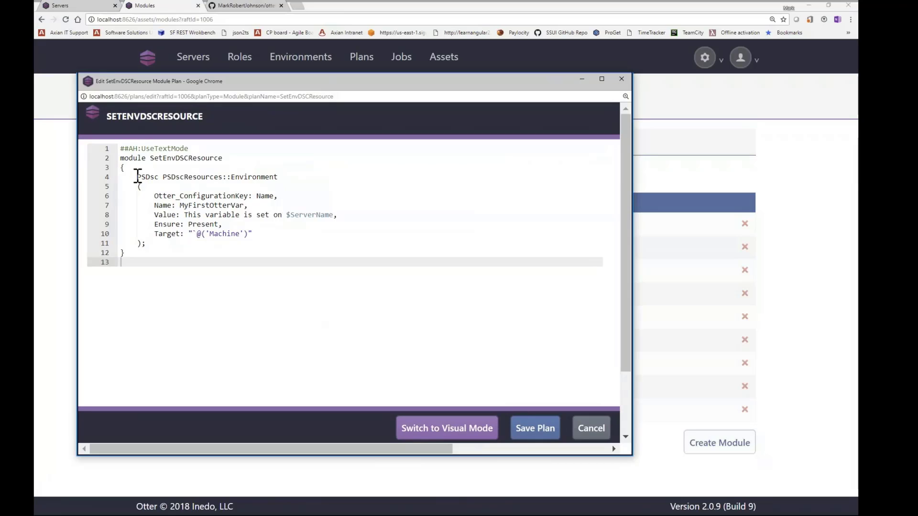
left_click(182, 198)
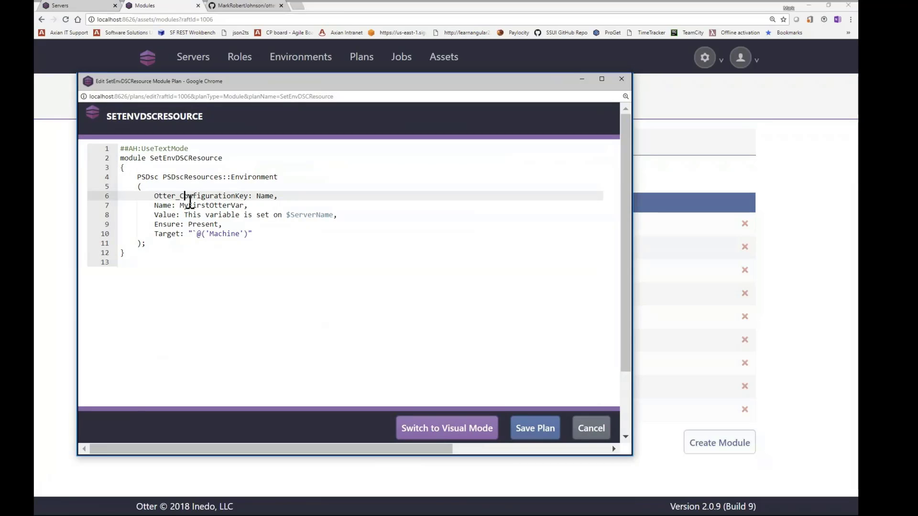
left_click(240, 208)
double_click(239, 207)
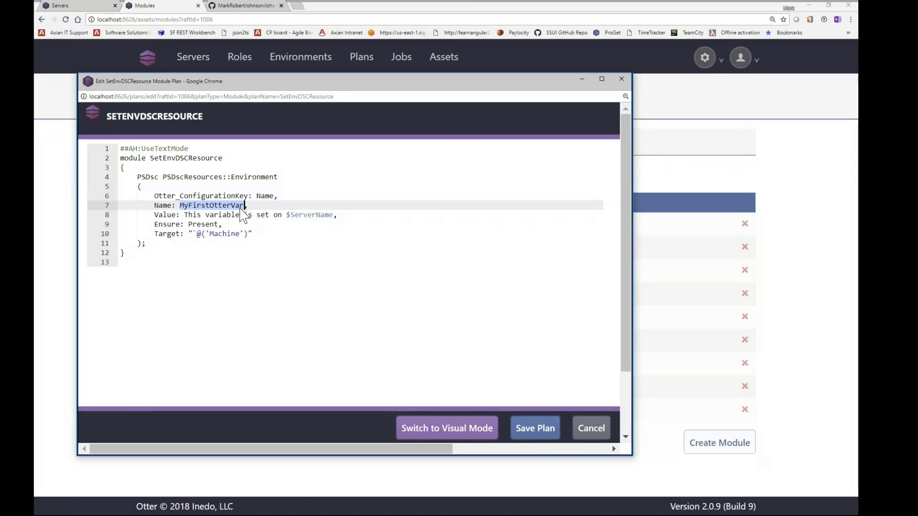
left_click(183, 216)
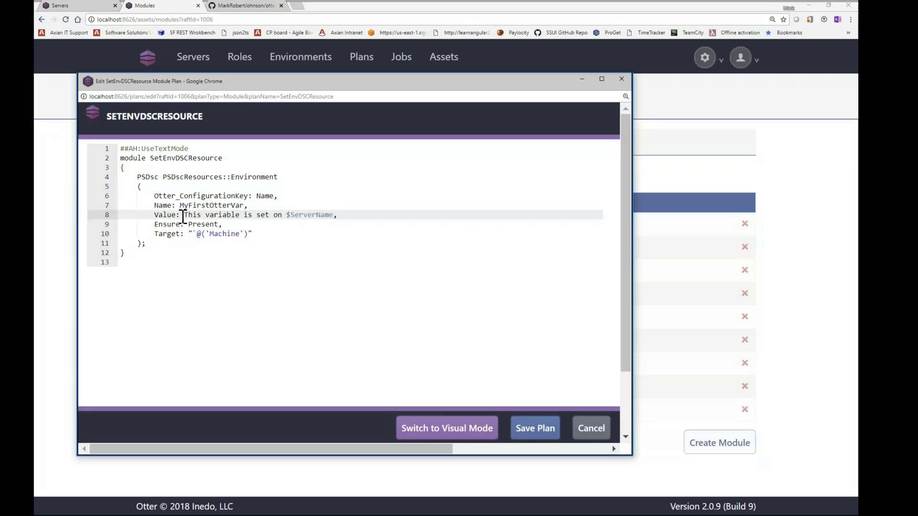
left_click_drag(183, 216, 286, 216)
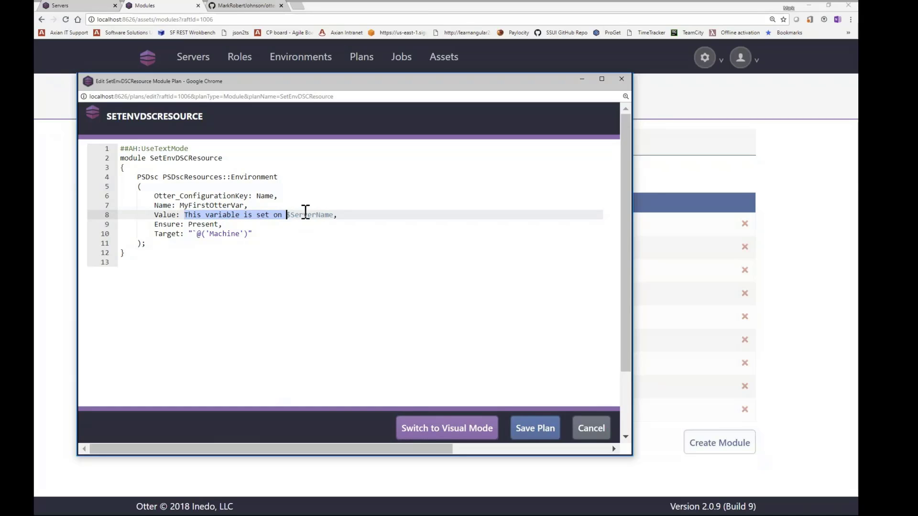
double_click(321, 215)
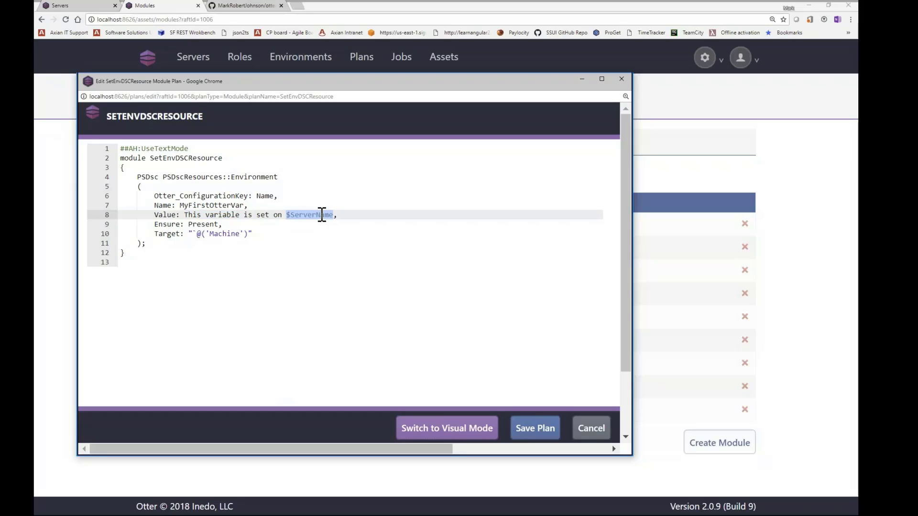
double_click(200, 224)
left_click_drag(153, 234, 253, 237)
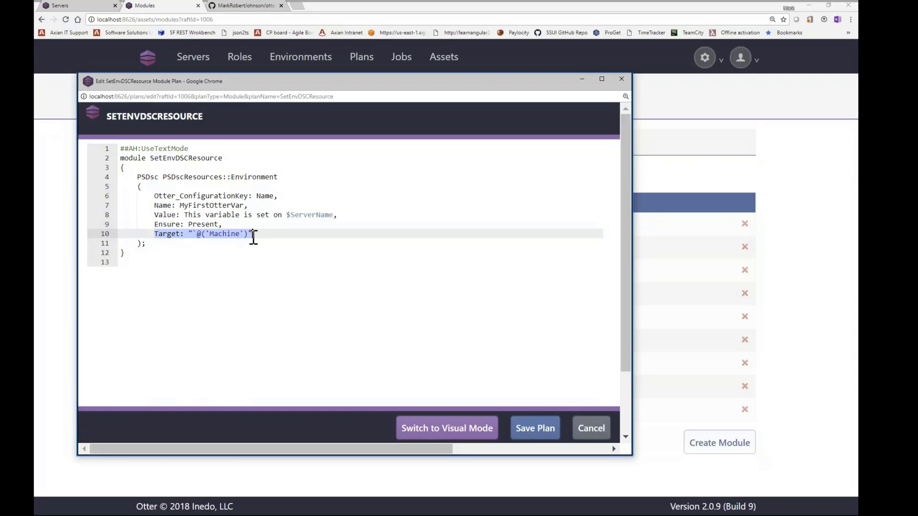
left_click(223, 236)
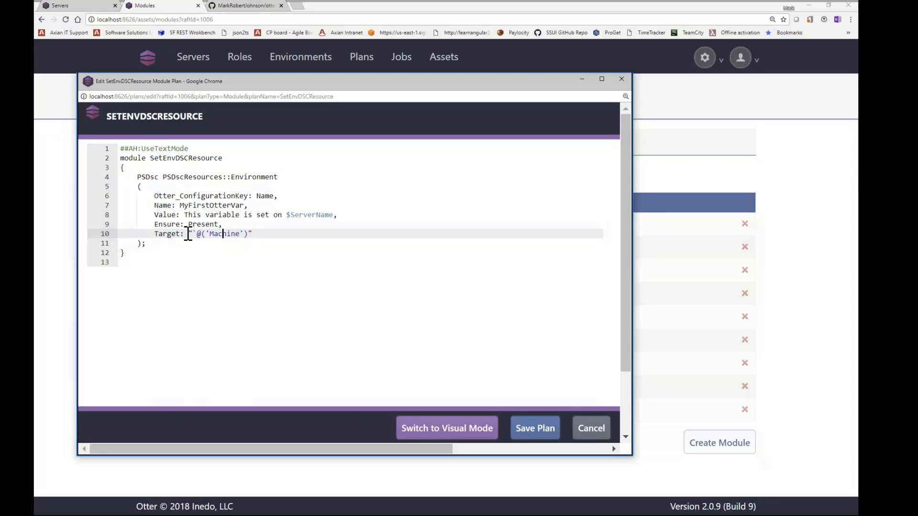
left_click_drag(188, 235, 258, 234)
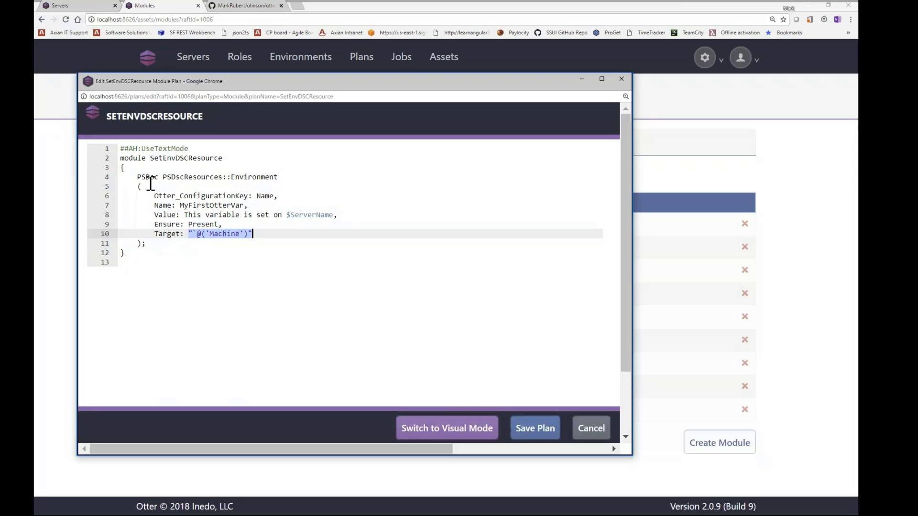
left_click(175, 177)
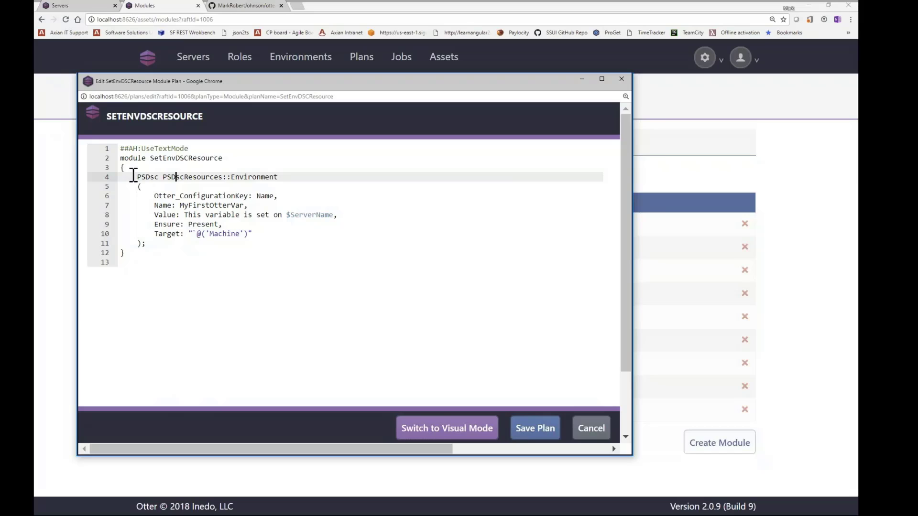
left_click_drag(137, 176, 161, 178)
double_click(177, 177)
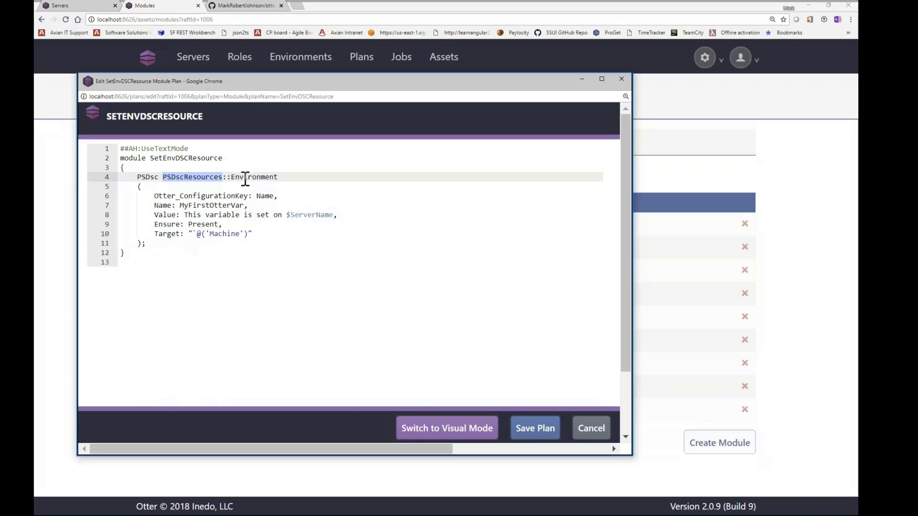
double_click(261, 177)
left_click(227, 176)
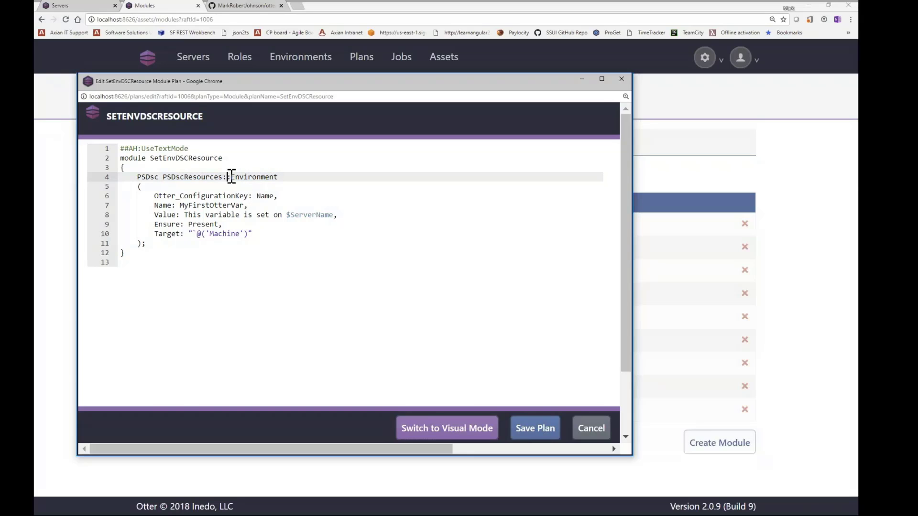
left_click_drag(227, 177, 164, 179)
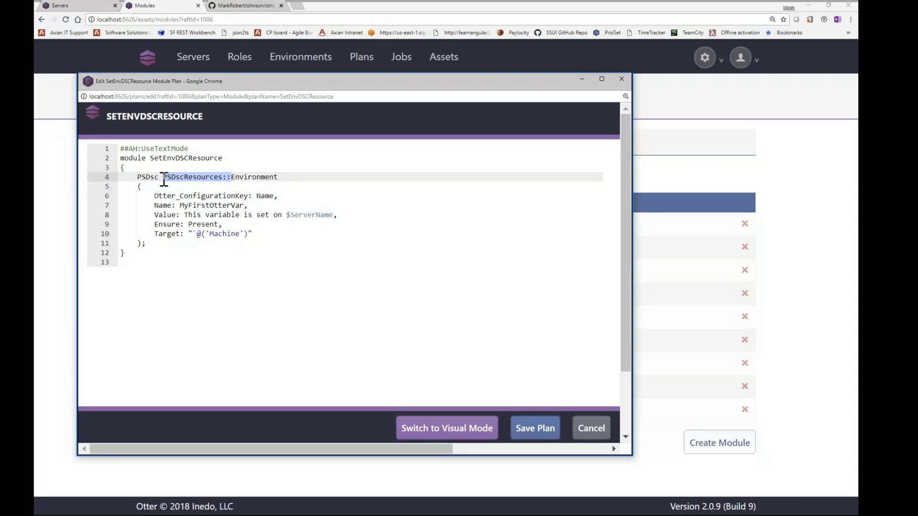
key("ctrl+shift+m")
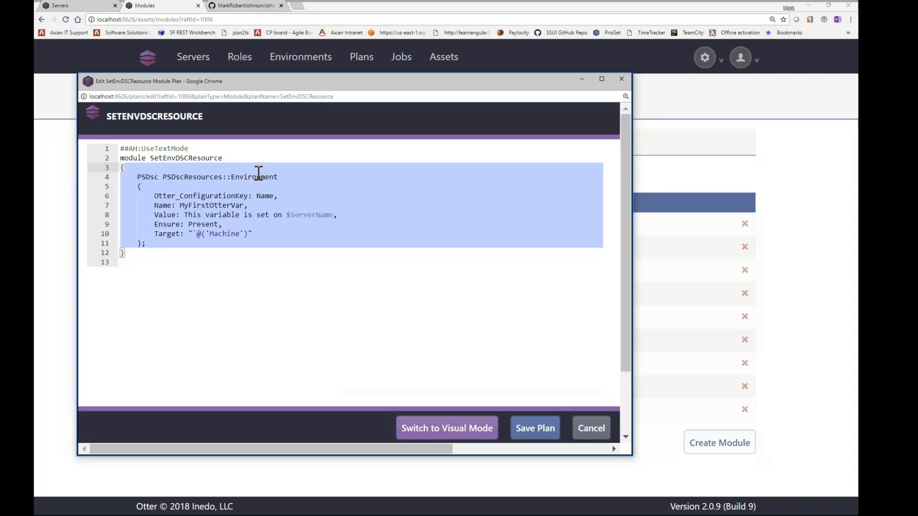
double_click(254, 177)
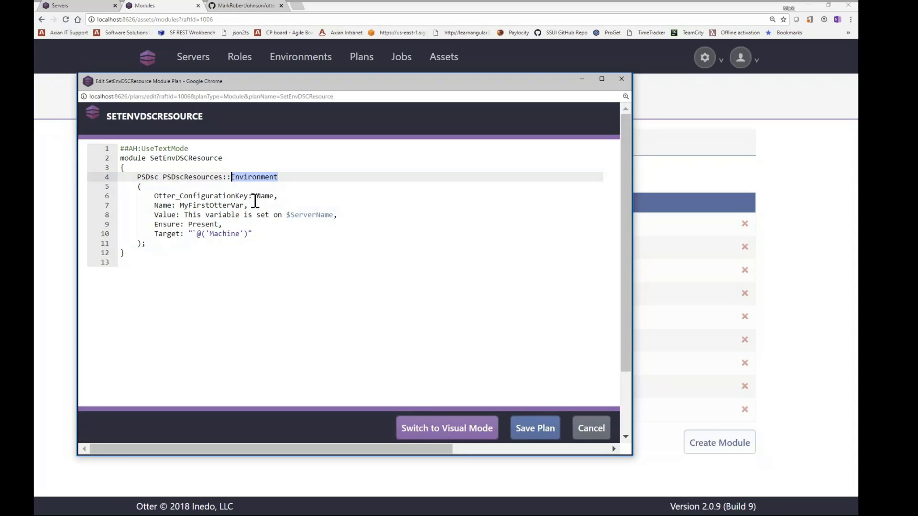
left_click_drag(151, 235, 252, 235)
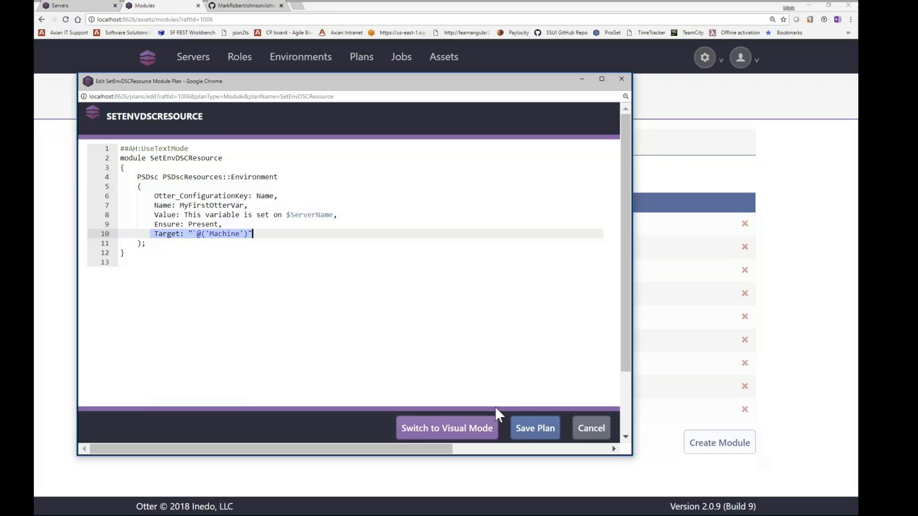
Make the plan set MyFirstOtterVar8 to 'This variable is set on $ServerName today', then save.
left_click(244, 206)
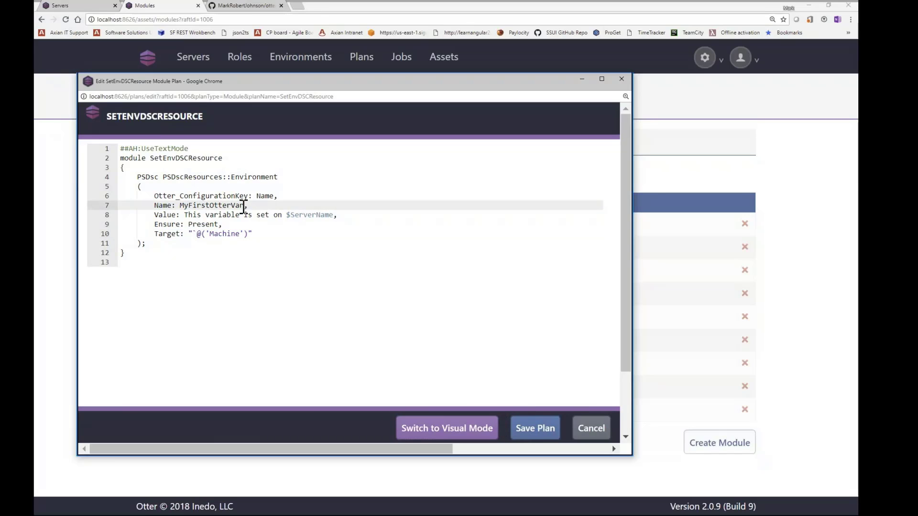
type("8")
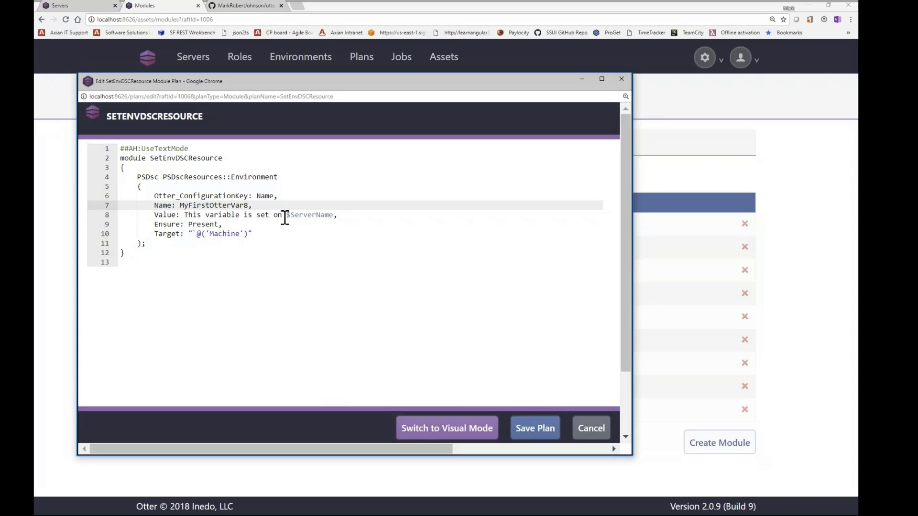
left_click(334, 216)
type("today")
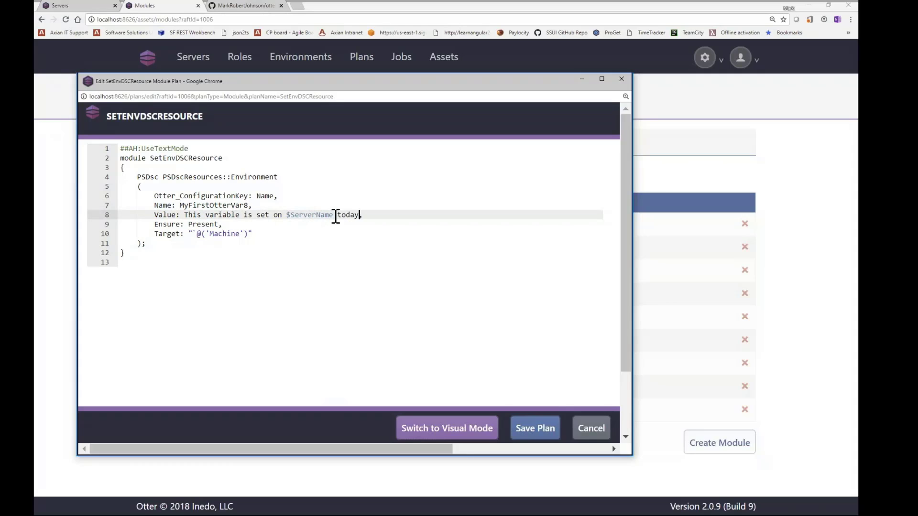
left_click(535, 430)
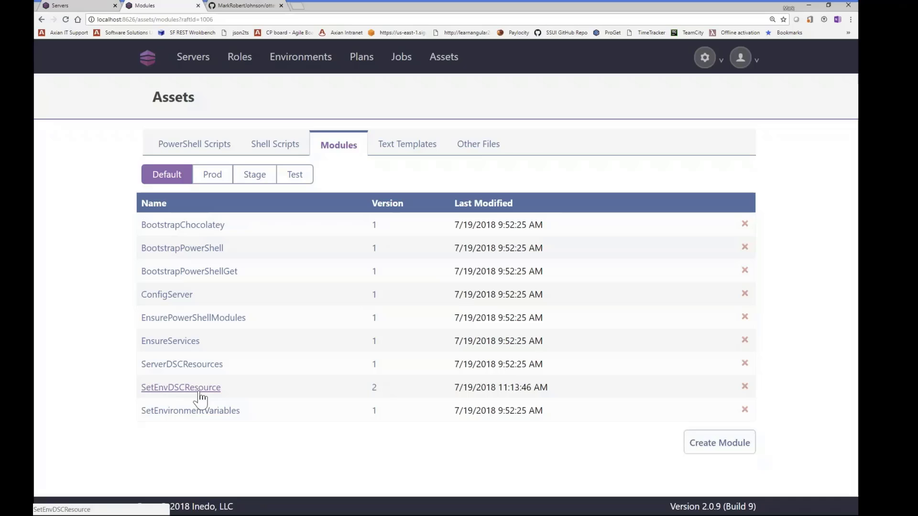
left_click(374, 396)
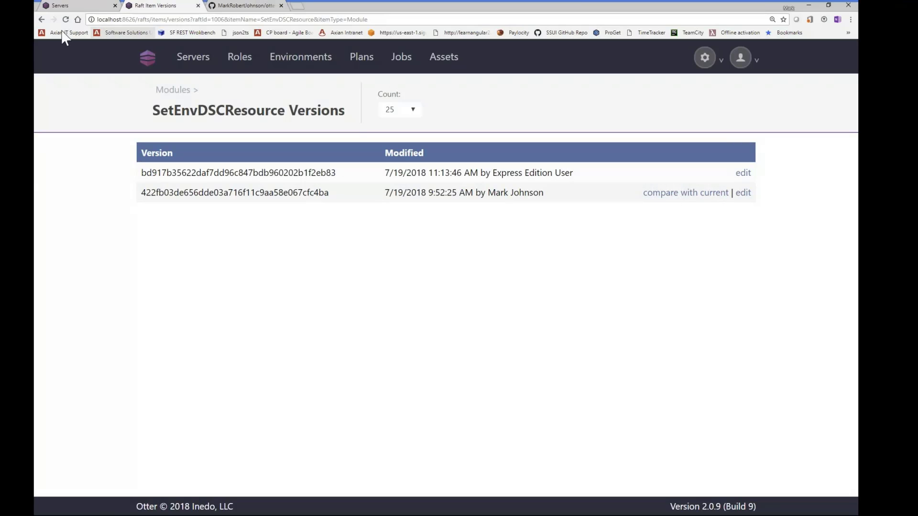
left_click(41, 19)
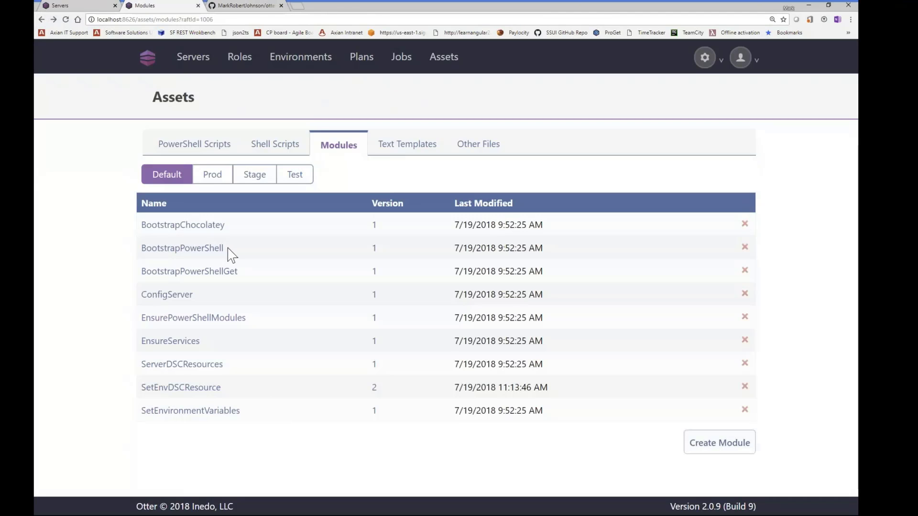
Go to Servers, choose Dev-VM and show its Configuration (4) details.
left_click(192, 57)
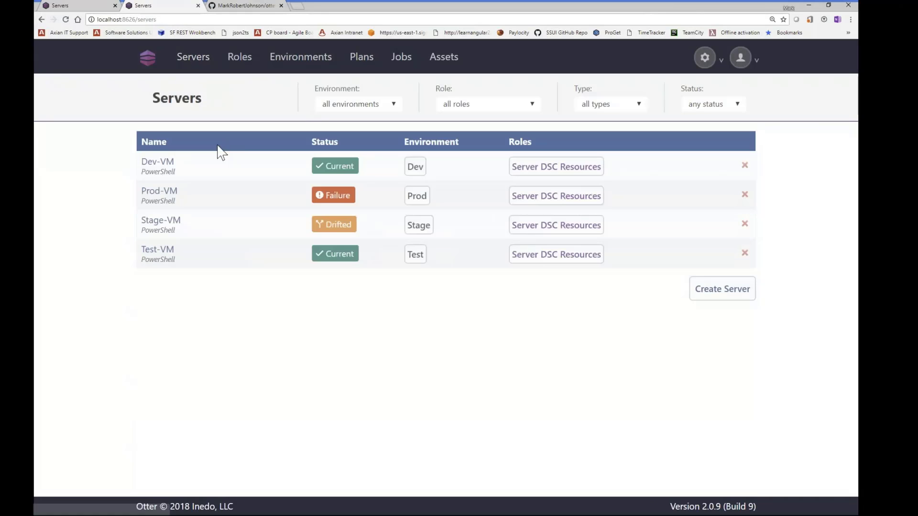
left_click(159, 164)
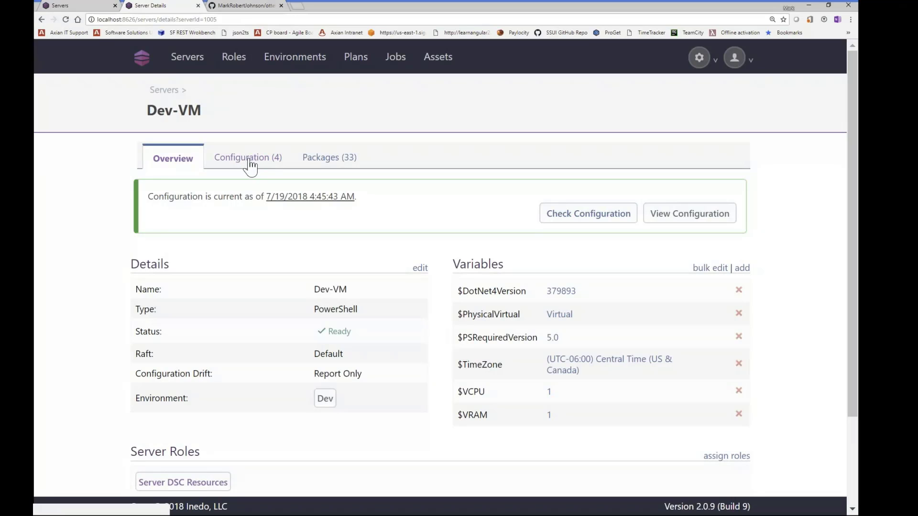
left_click(239, 160)
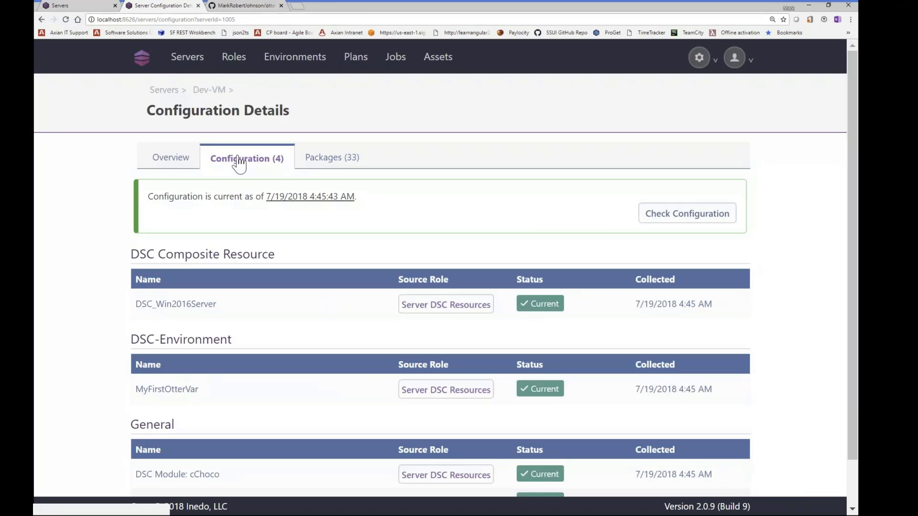
scroll(242, 289, "down", 2)
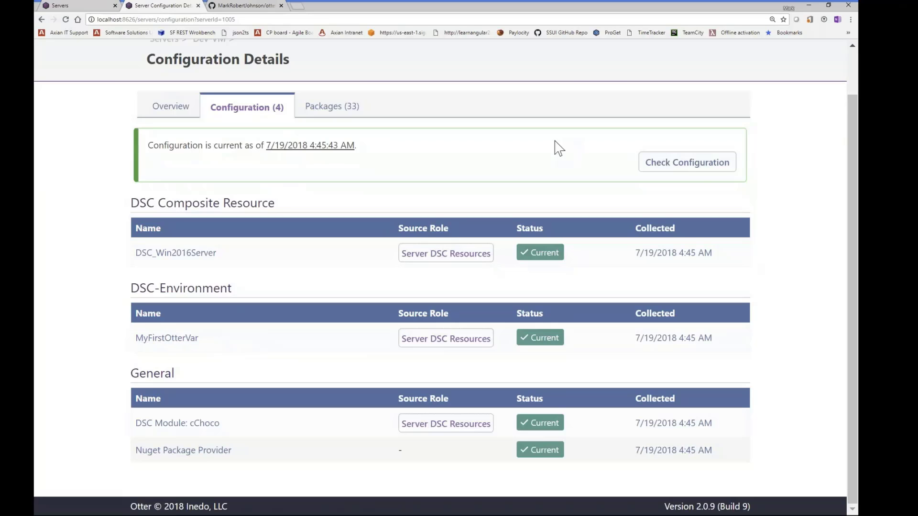
Run Check Configuration on Dev-VM and follow the collection execution until it finishes.
left_click(656, 163)
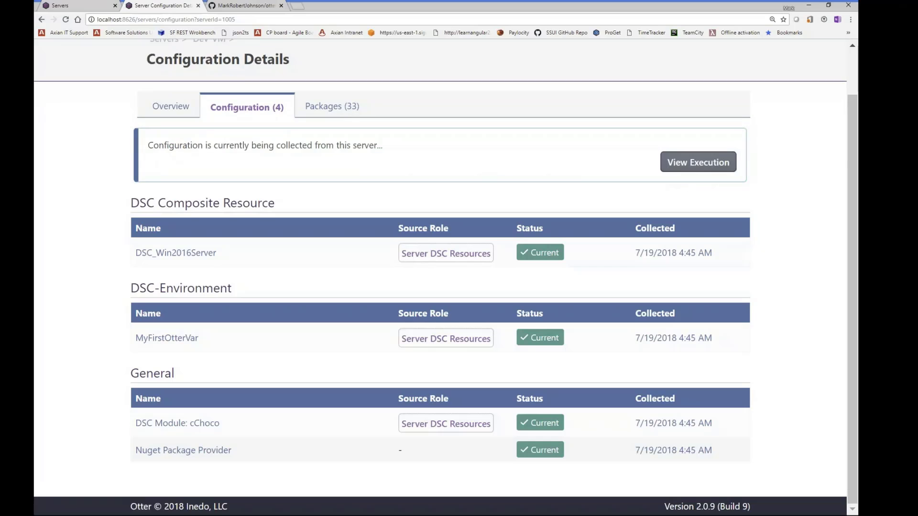
left_click(668, 166)
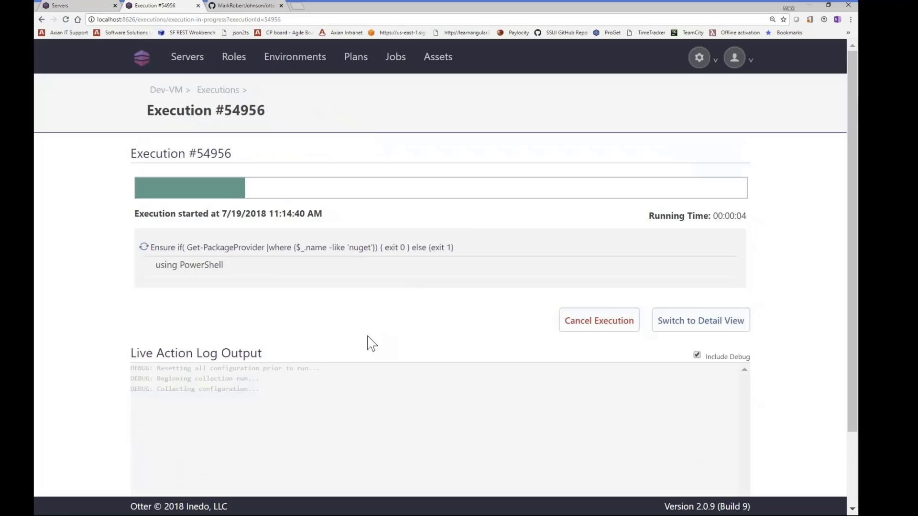
scroll(371, 343, "down", 2)
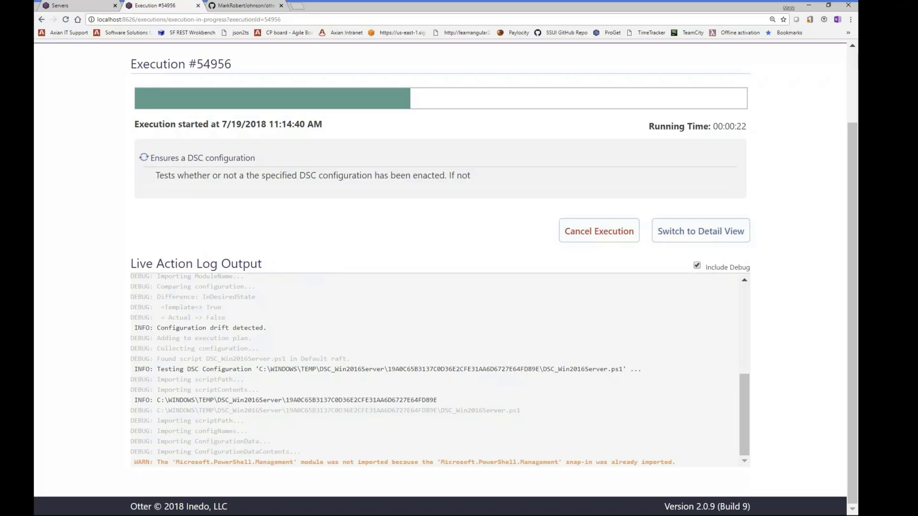
scroll(672, 411, "up", 1)
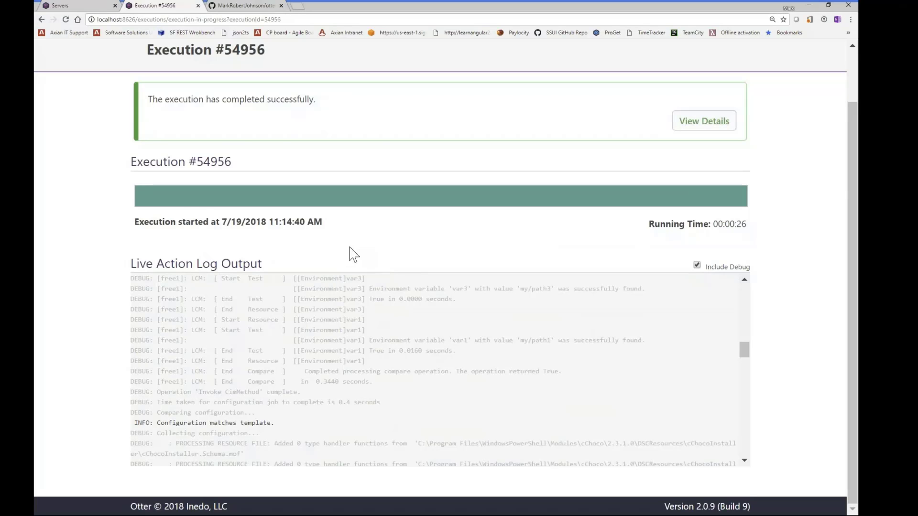
scroll(352, 254, "up", 2)
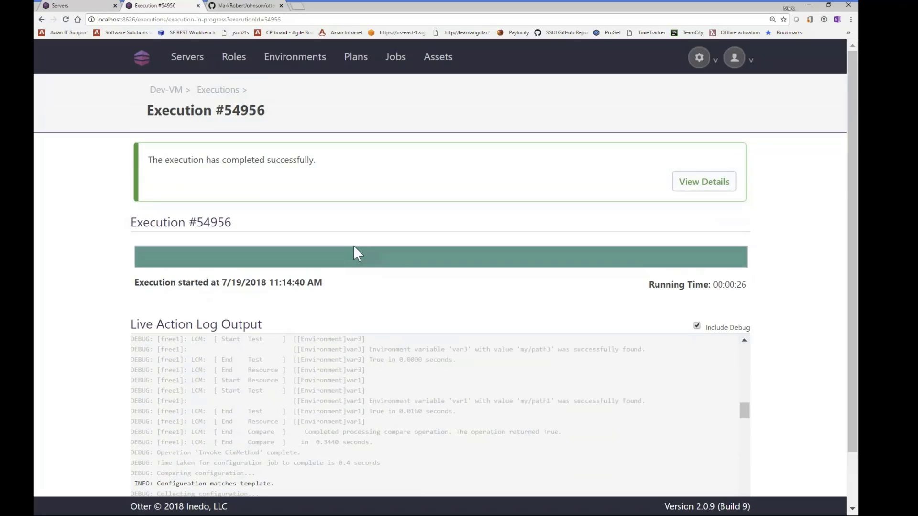
left_click(170, 90)
Inspect the drifted MyFirstOtterVar8's collected details, noting Ensure = Absent, then return to Overview.
left_click(227, 157)
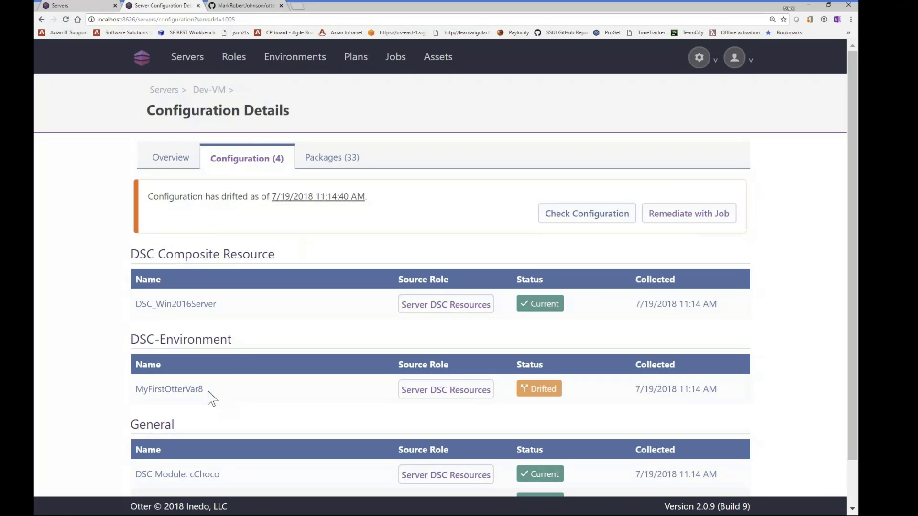
left_click_drag(206, 391, 138, 392)
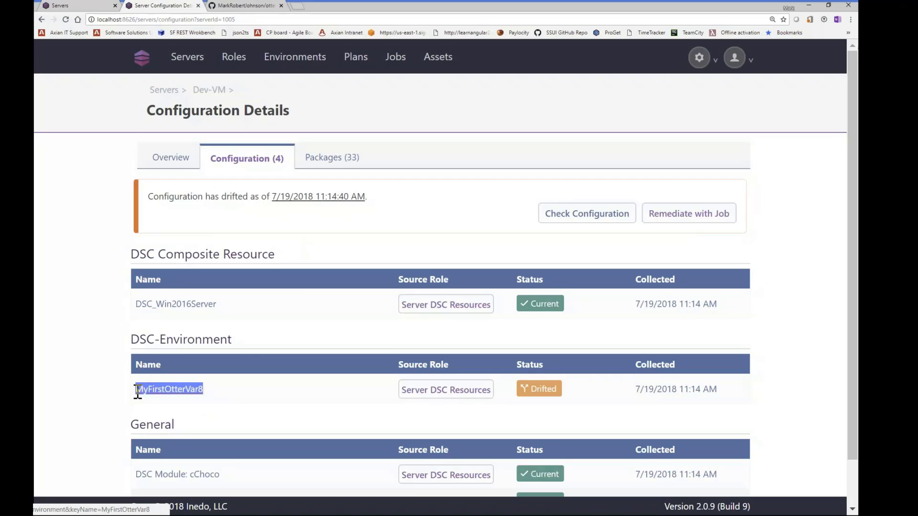
left_click(192, 396)
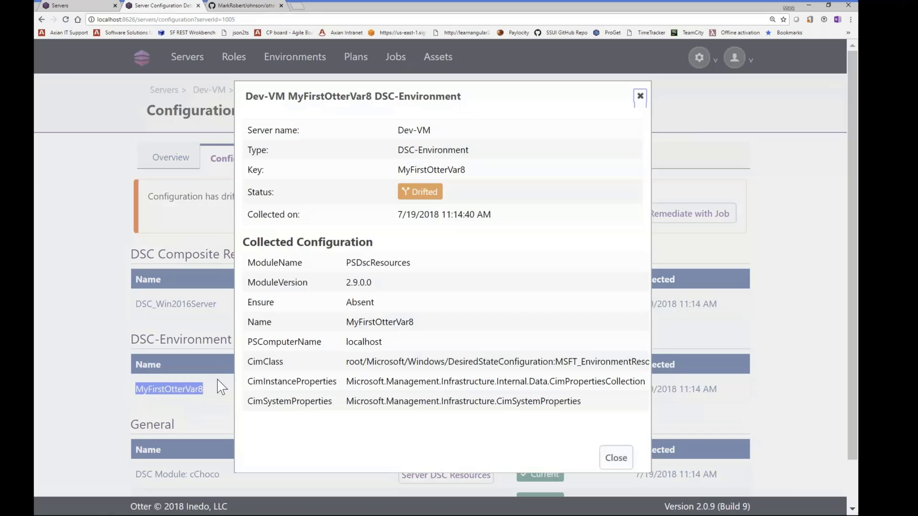
left_click_drag(381, 299, 259, 300)
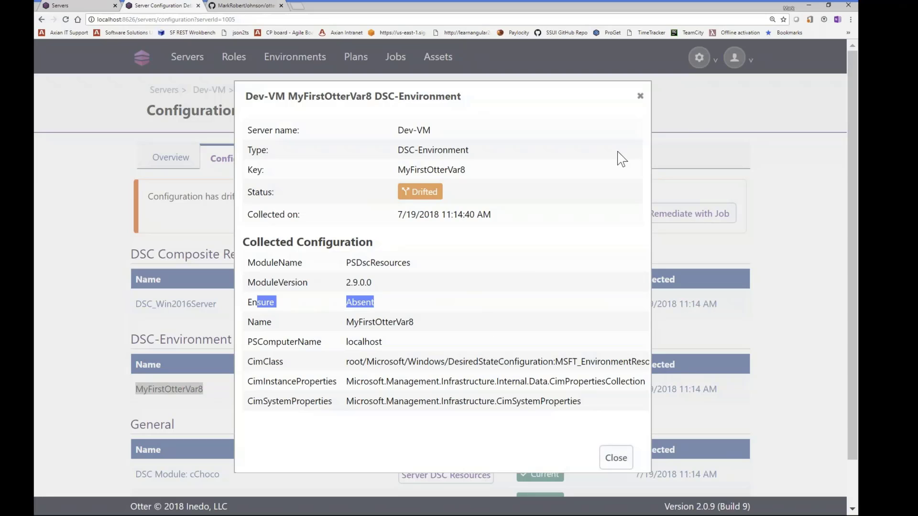
left_click(640, 95)
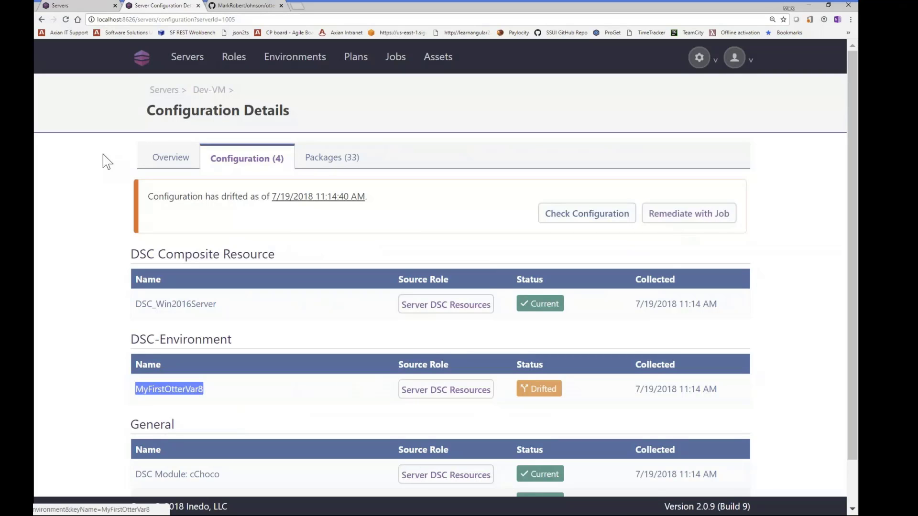
left_click(183, 162)
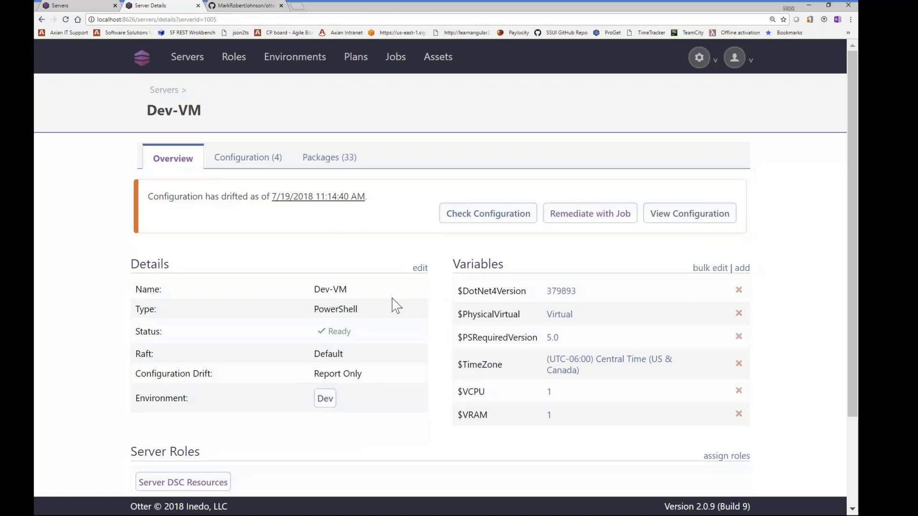
Create a Remediate with Job run for Dev-VM and watch Execution #54957 complete successfully.
left_click(249, 159)
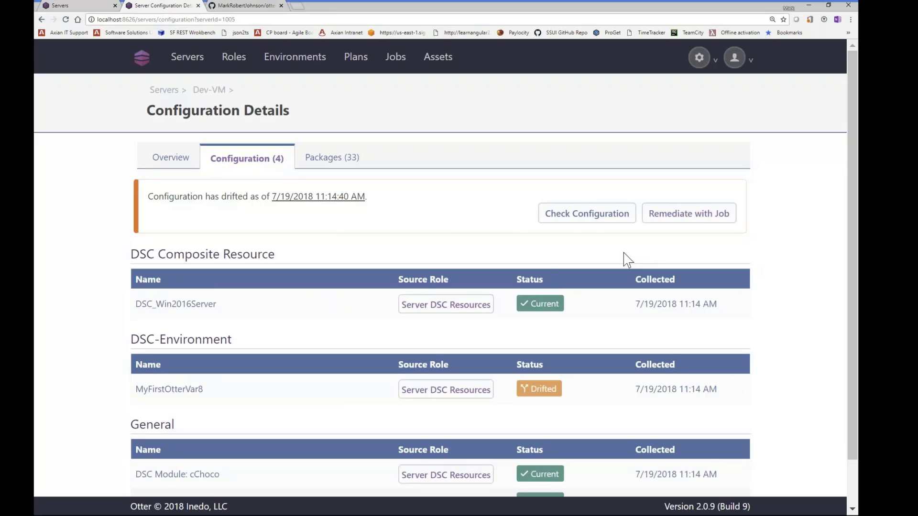
left_click(687, 219)
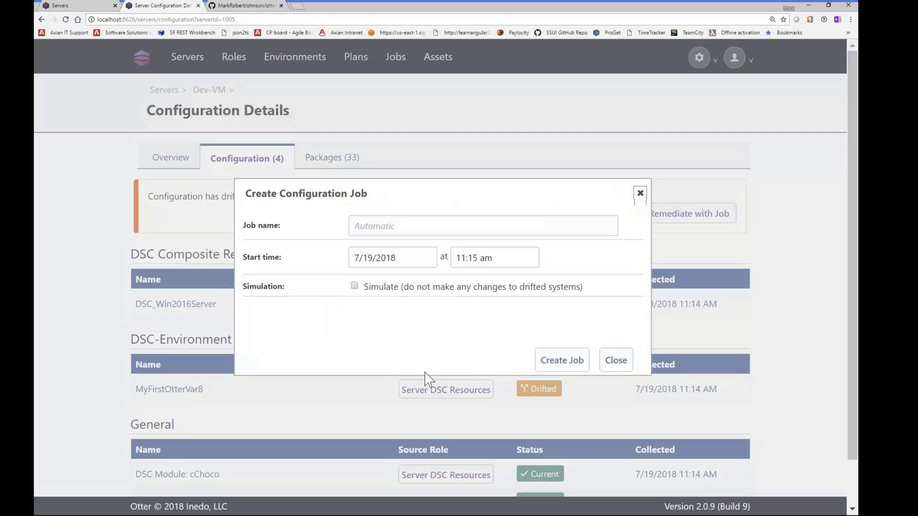
left_click(560, 361)
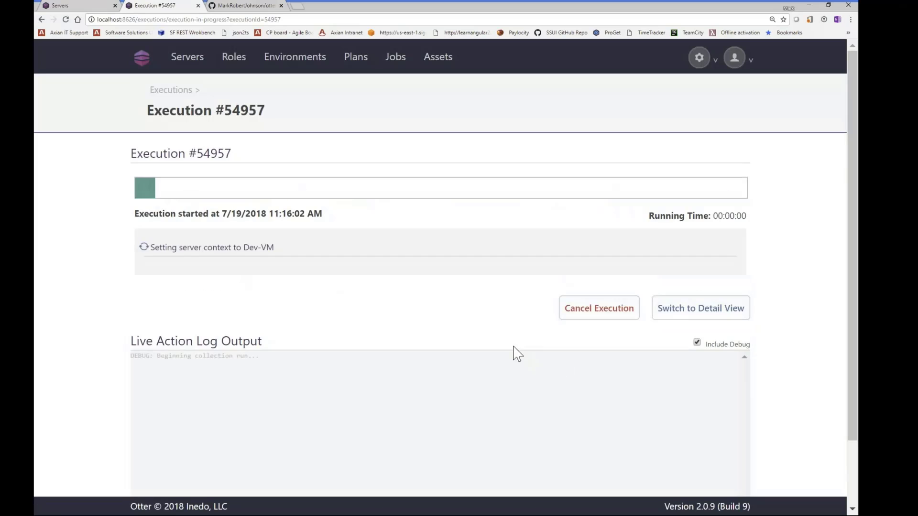
scroll(405, 360, "down", 2)
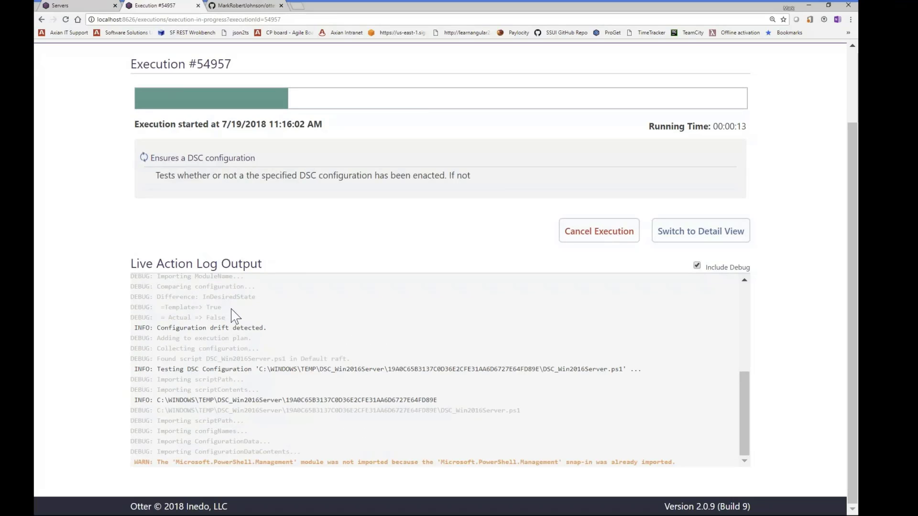
left_click_drag(234, 319, 165, 308)
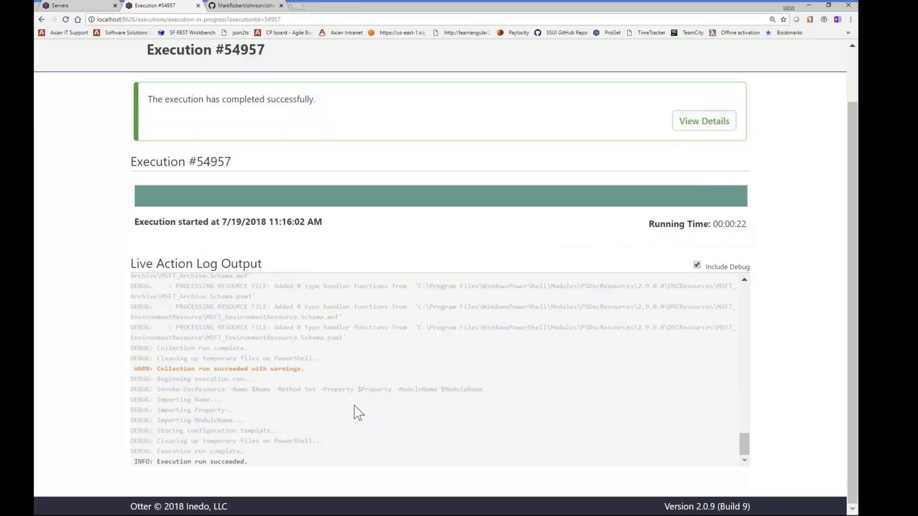
scroll(358, 354, "up", 5)
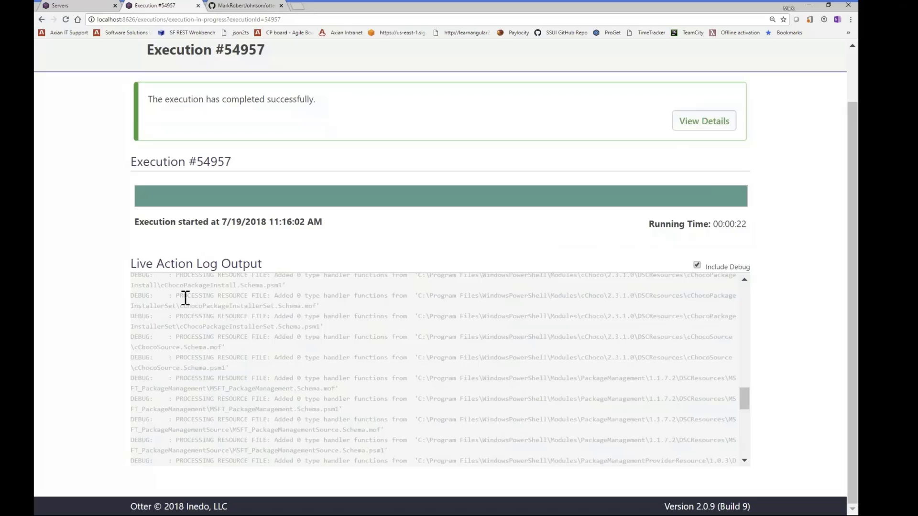
scroll(113, 257, "up", 2)
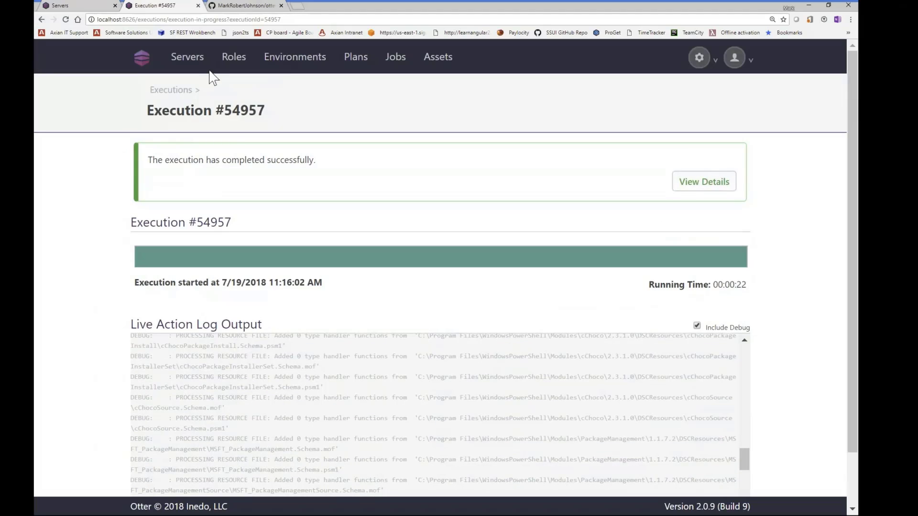
left_click(41, 20)
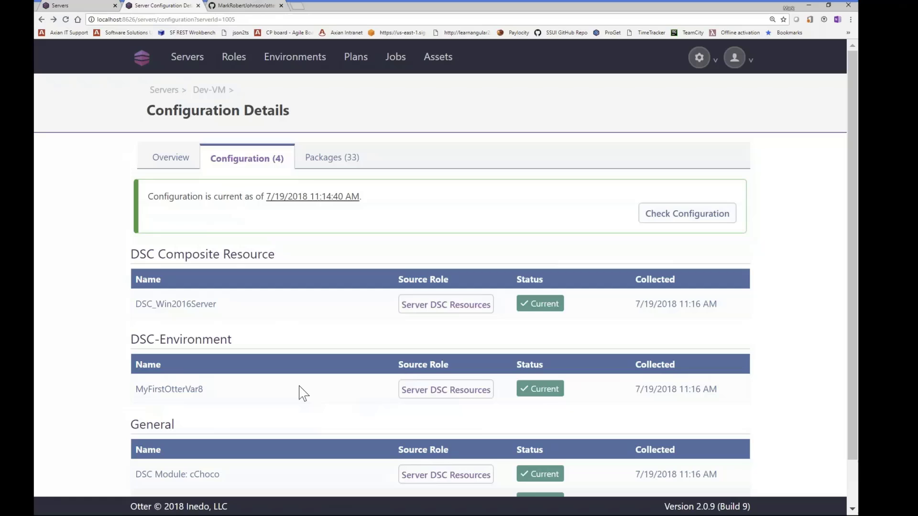
Re-run the machine-level query for MyFirstOtterVar8, which returns 'This variable is set on Dev-VM today'.
key("alt+Tab")
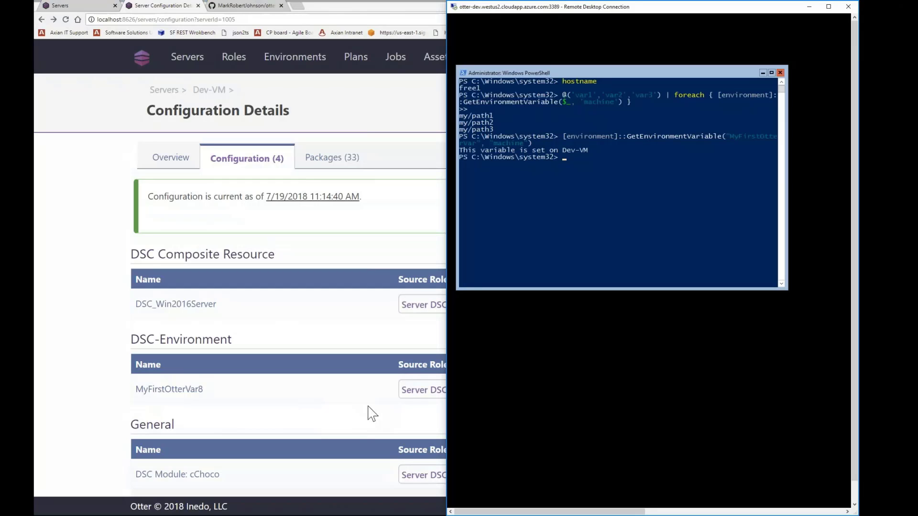
key("Up")
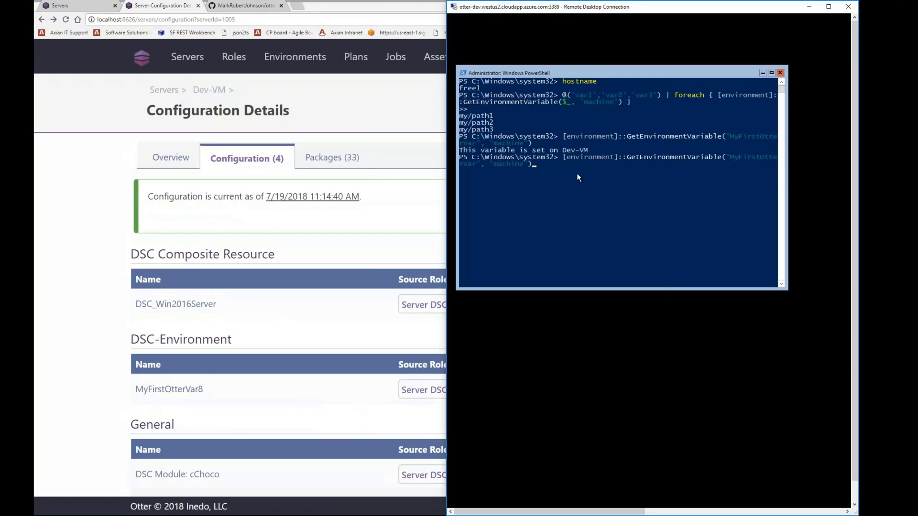
key("Left")
type("8")
key("Return")
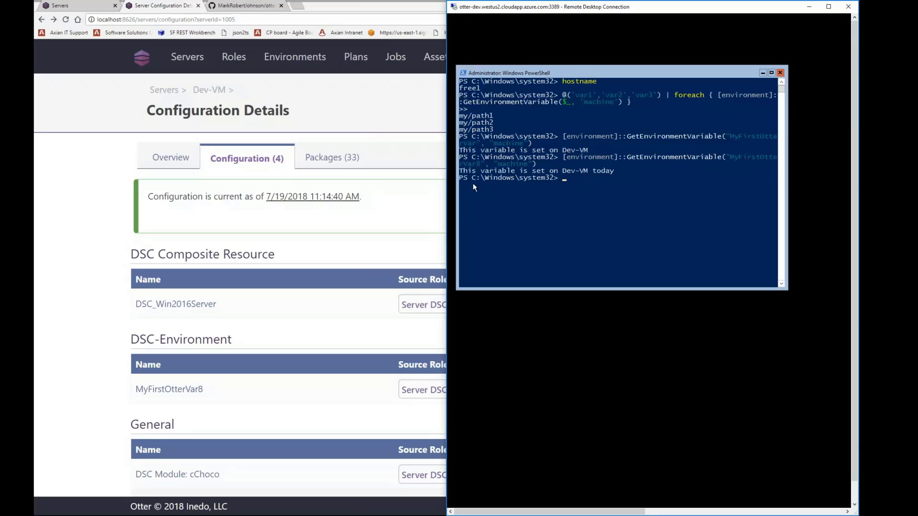
left_click_drag(460, 174, 616, 171)
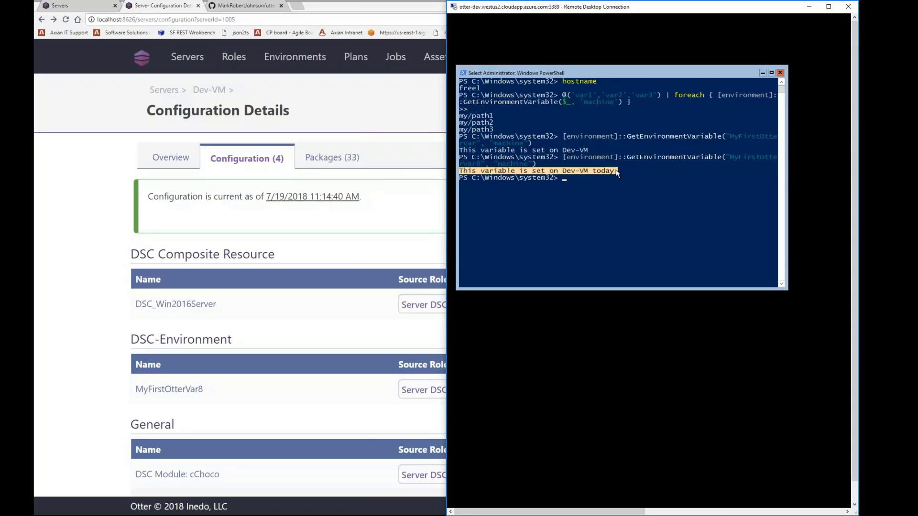